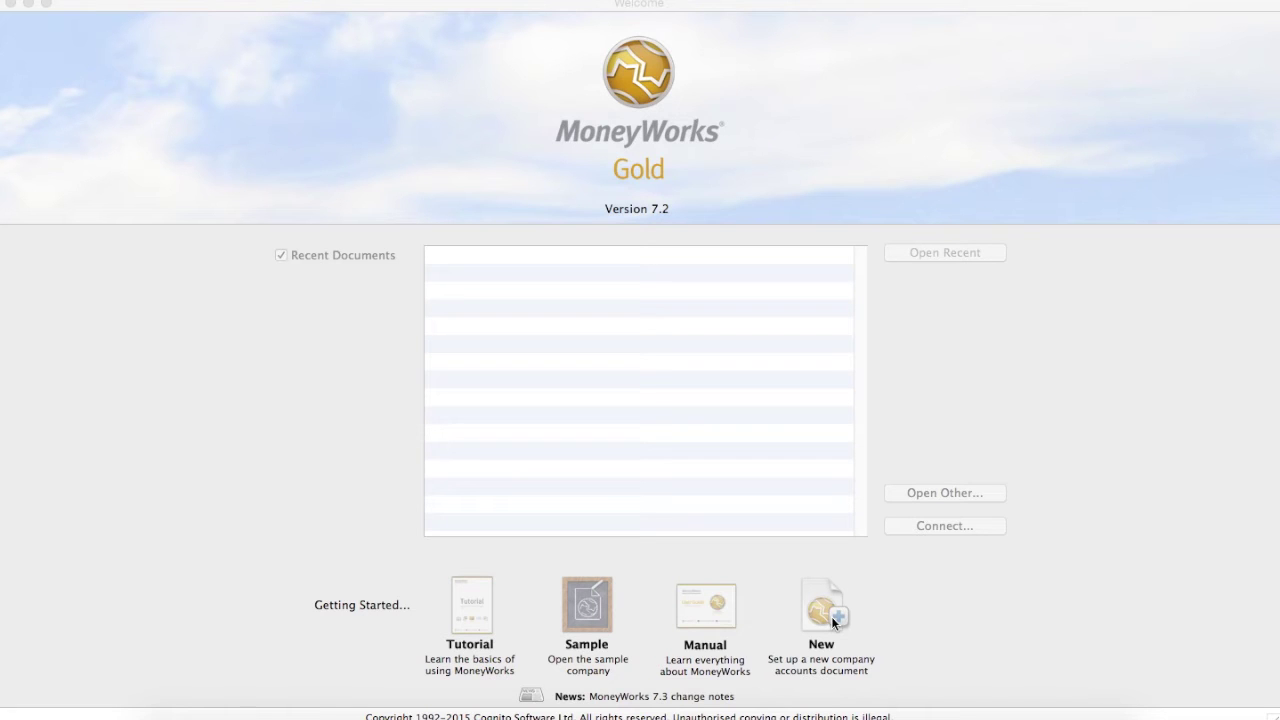
Open the Sample company from the Getting Started section of the Welcome window.
click(569, 626)
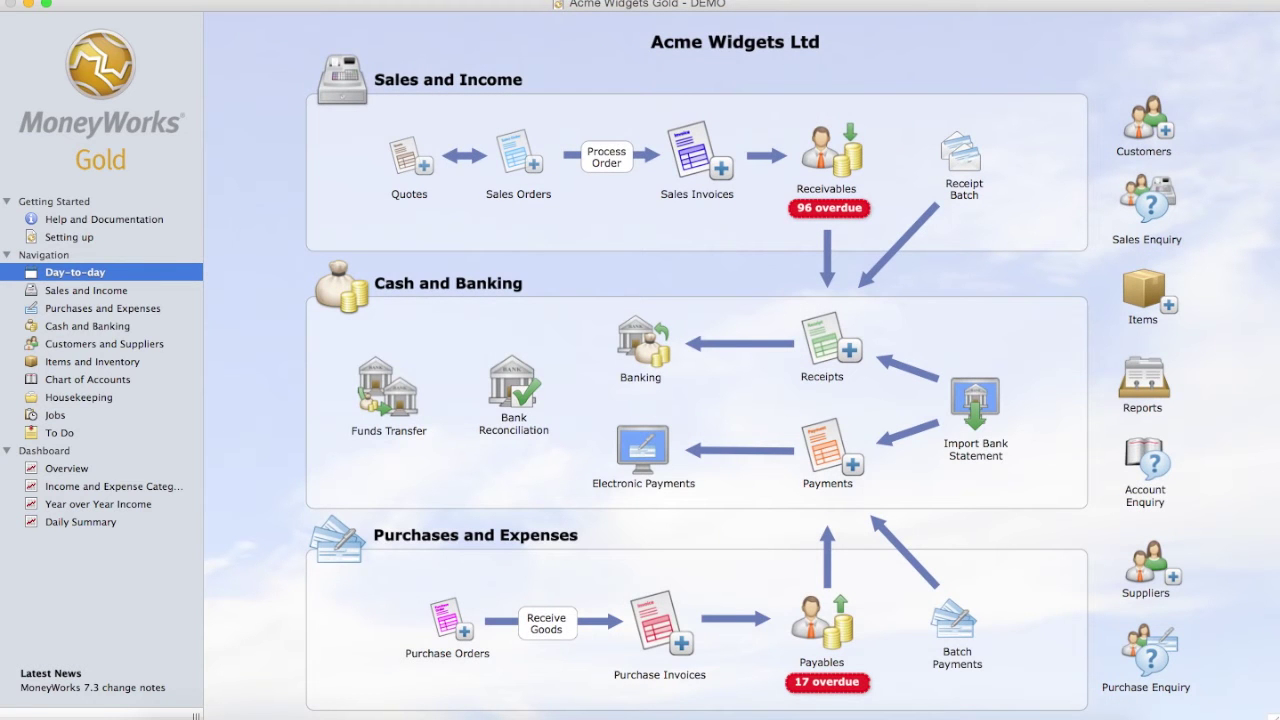
Tour each sidebar area, from Sales and Income through To Do, ending on Cash and Banking.
click(72, 295)
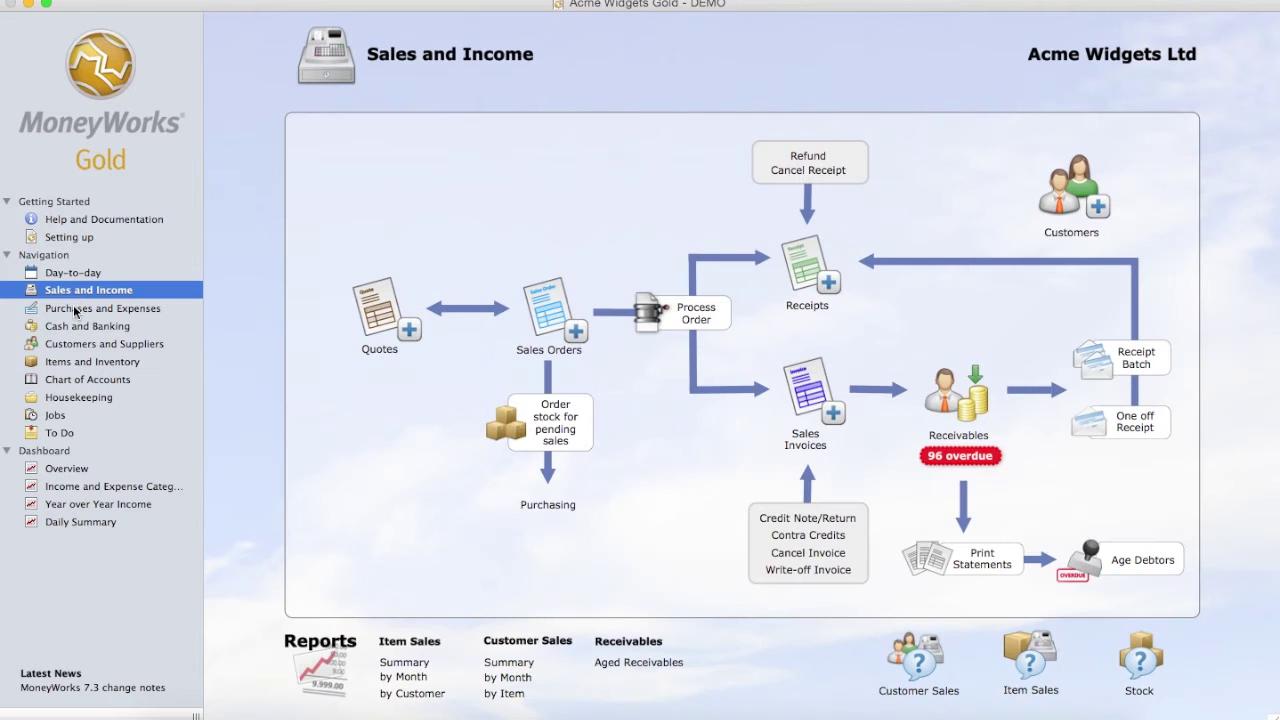
click(75, 311)
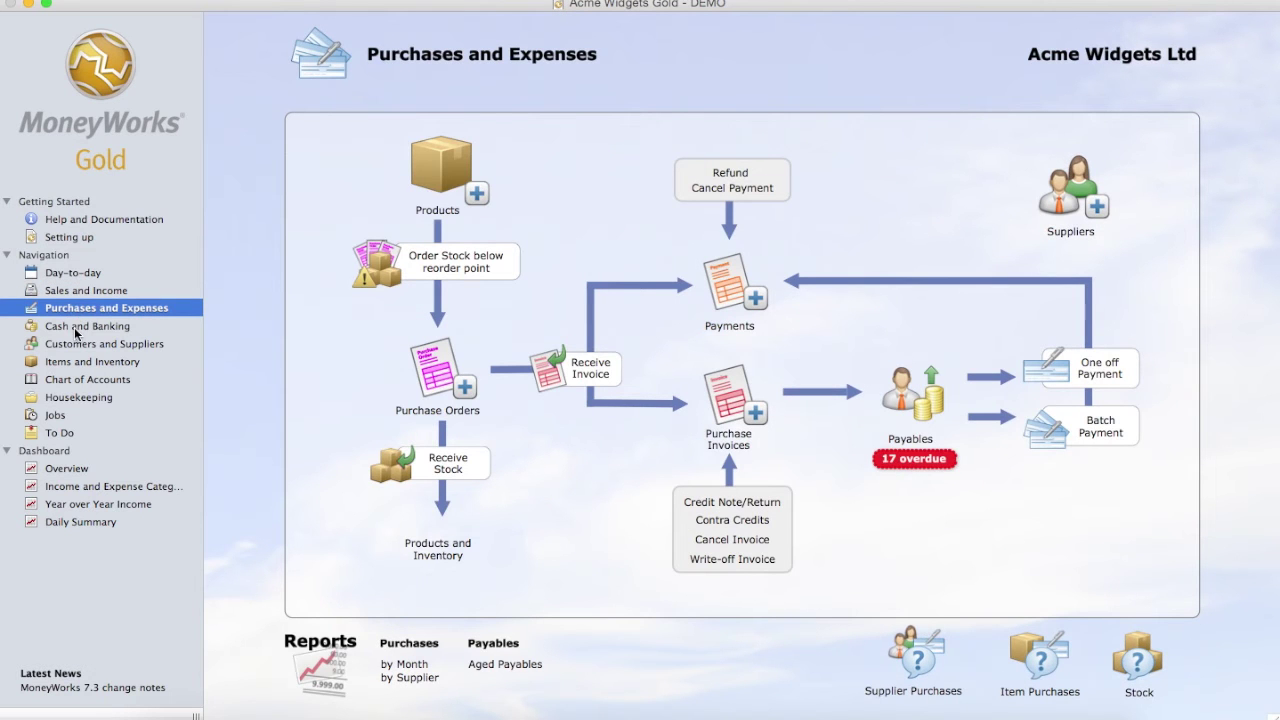
click(78, 327)
click(77, 344)
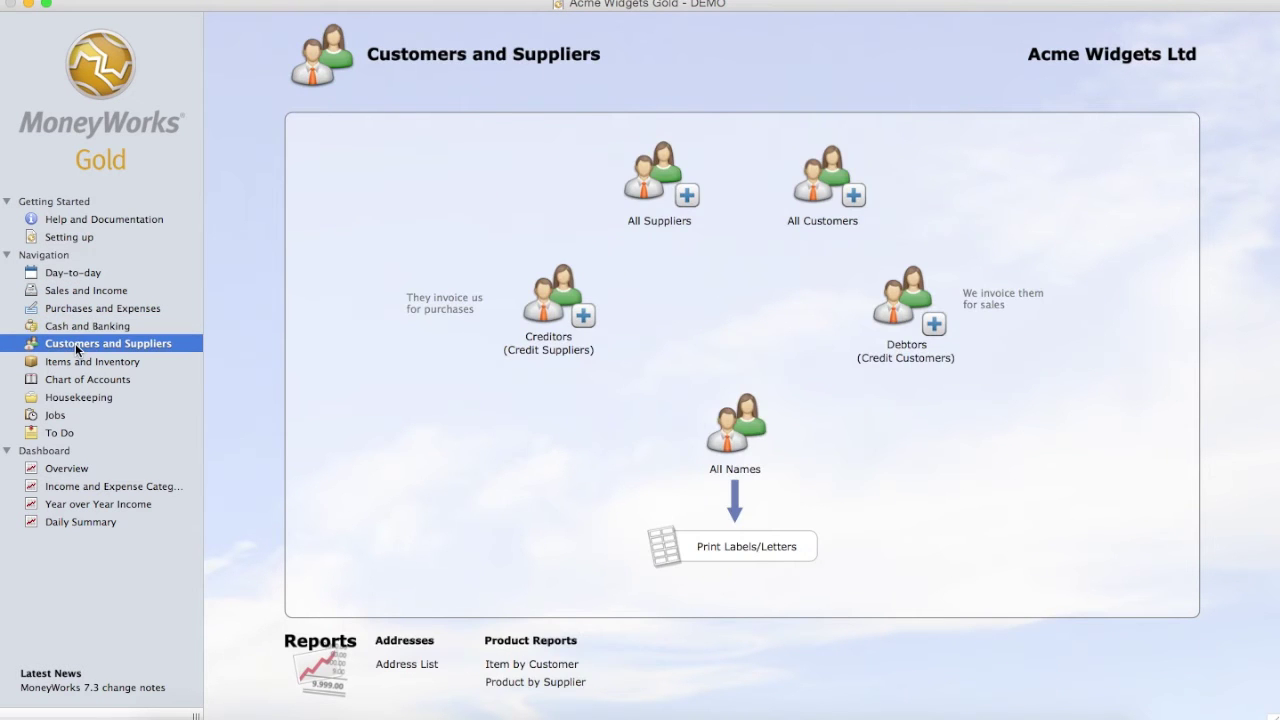
click(80, 362)
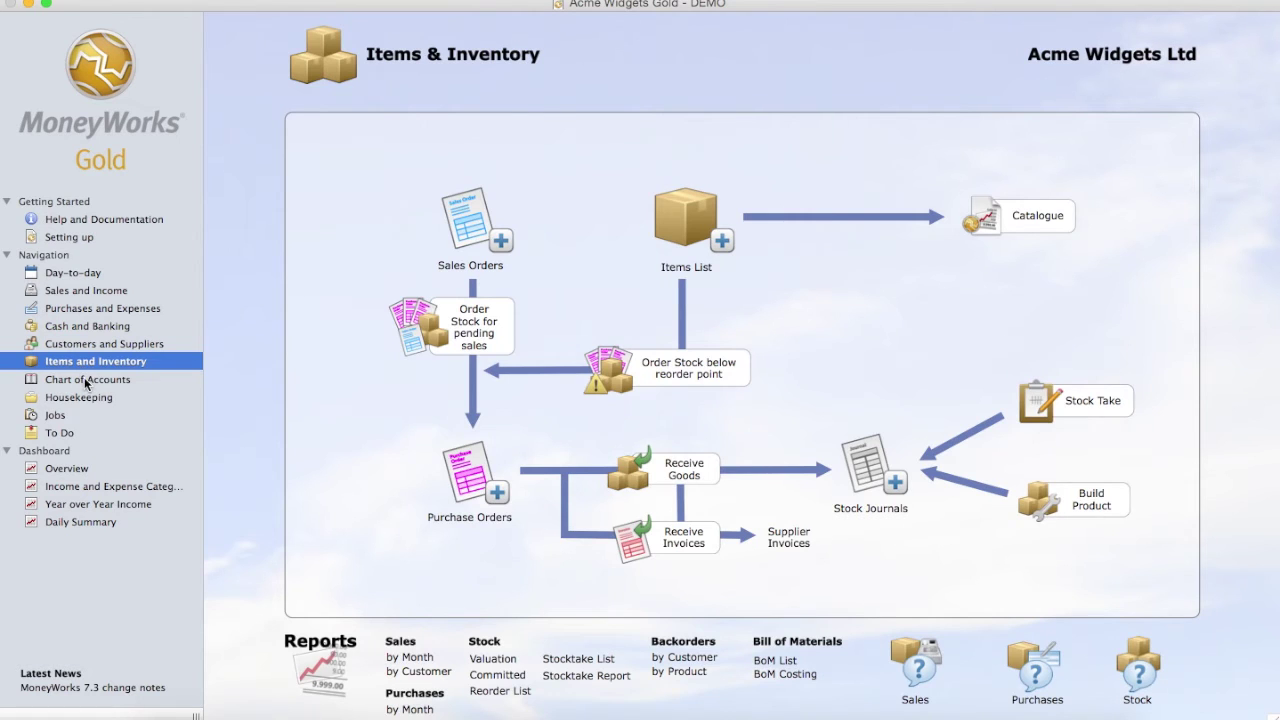
click(84, 379)
click(86, 398)
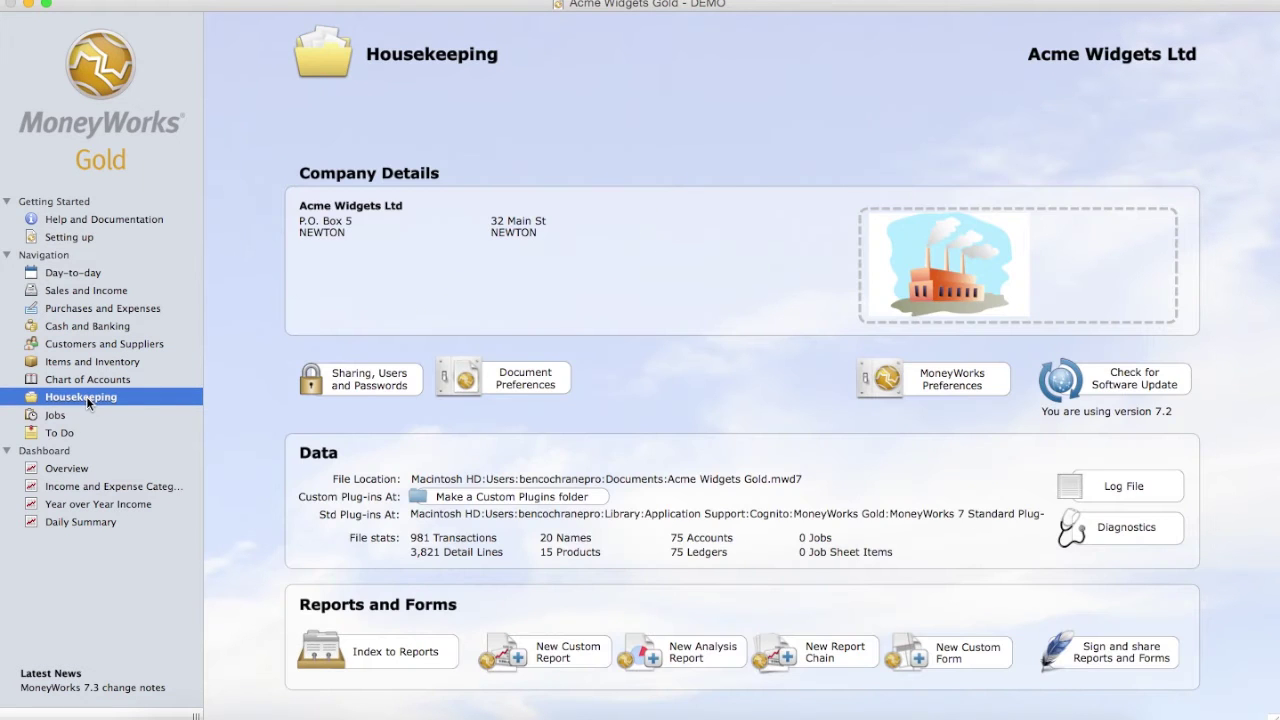
click(86, 416)
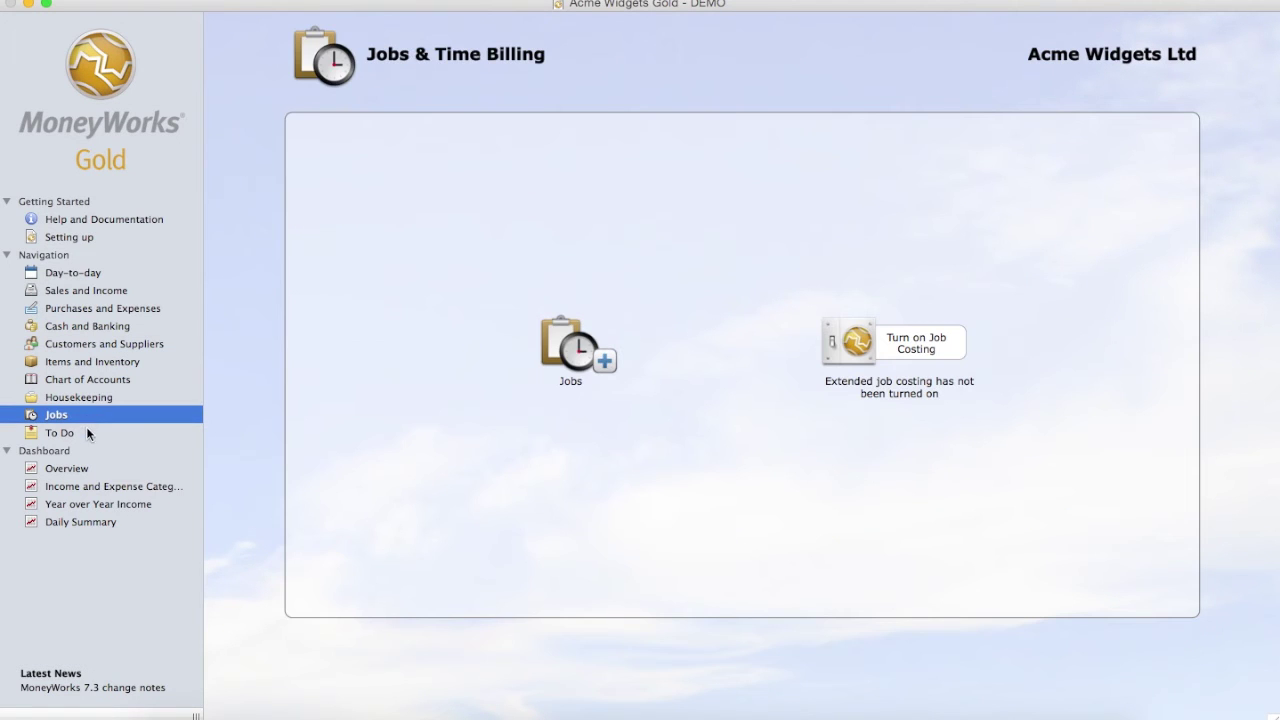
click(87, 433)
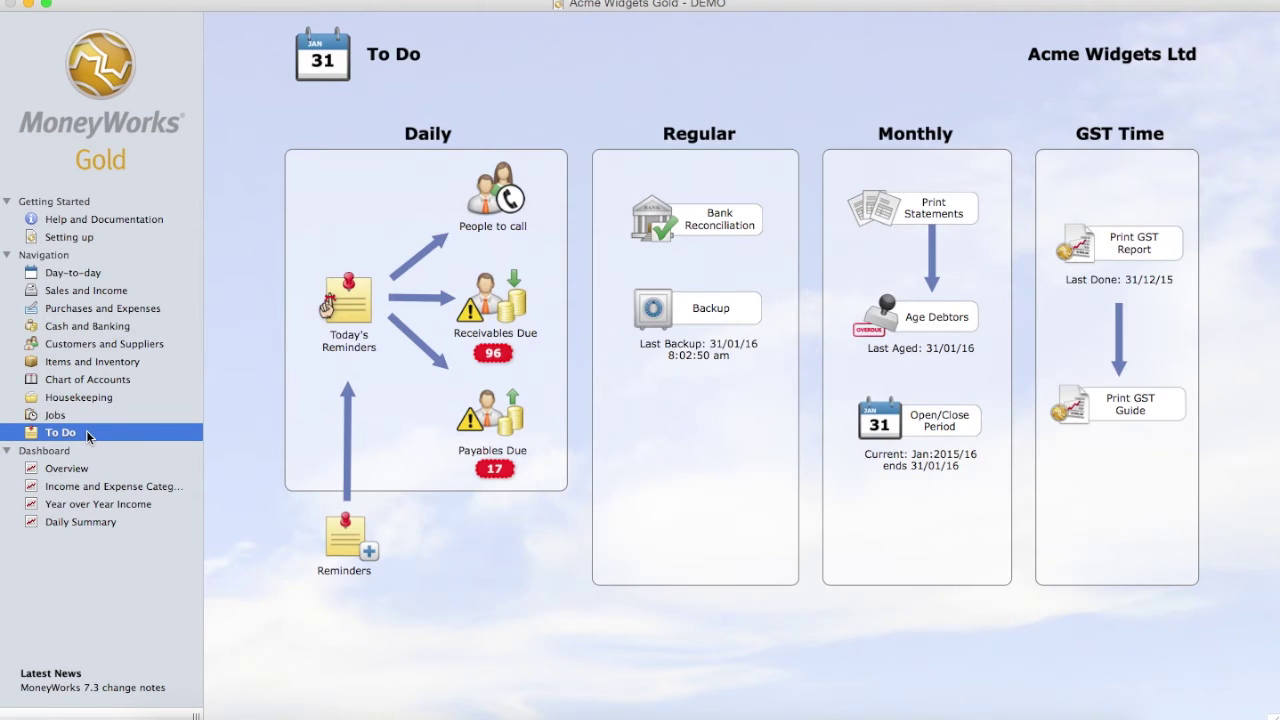
click(86, 327)
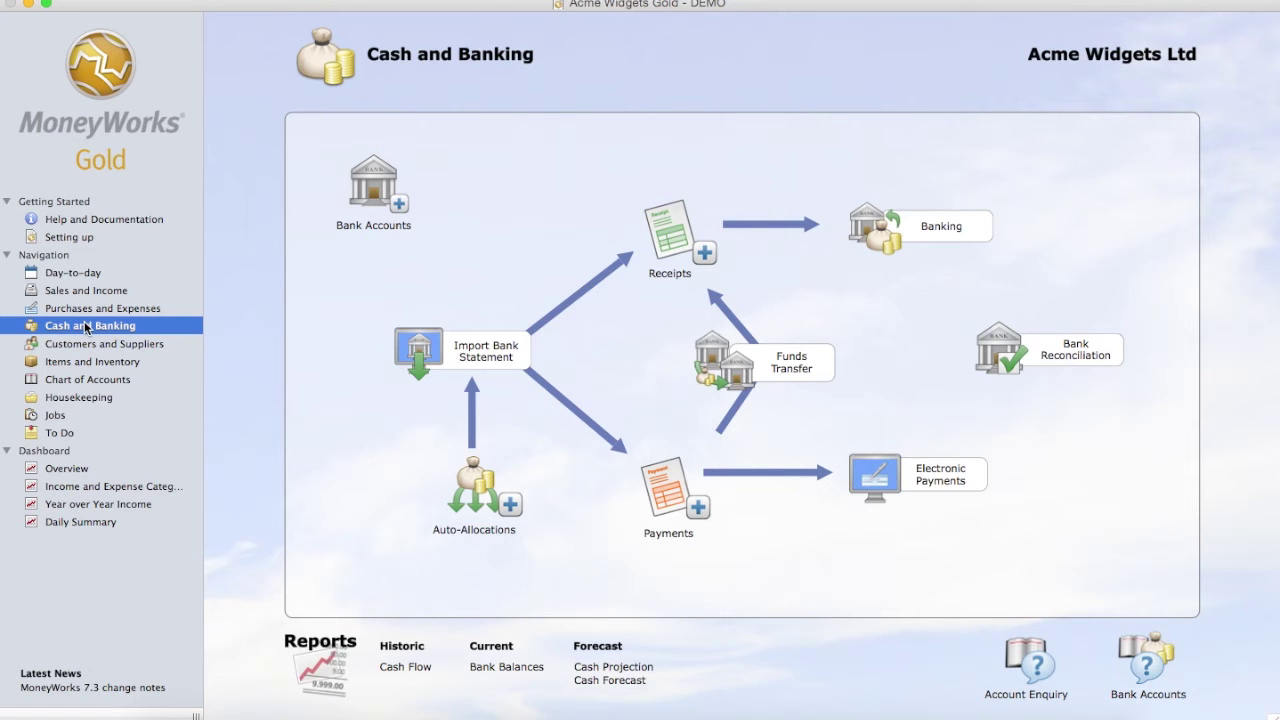
Search the Receipts list for 'brown', close it, then show the Company Overview dashboard.
click(670, 238)
click(958, 105)
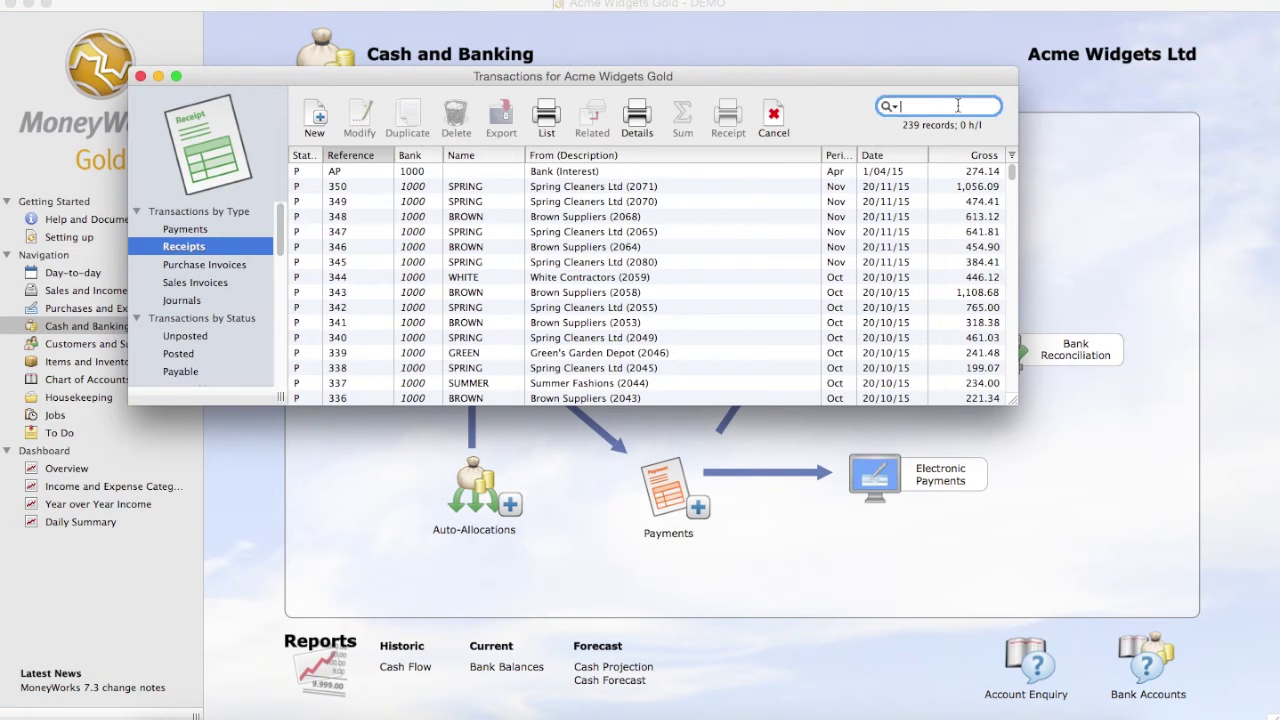
text(brown)
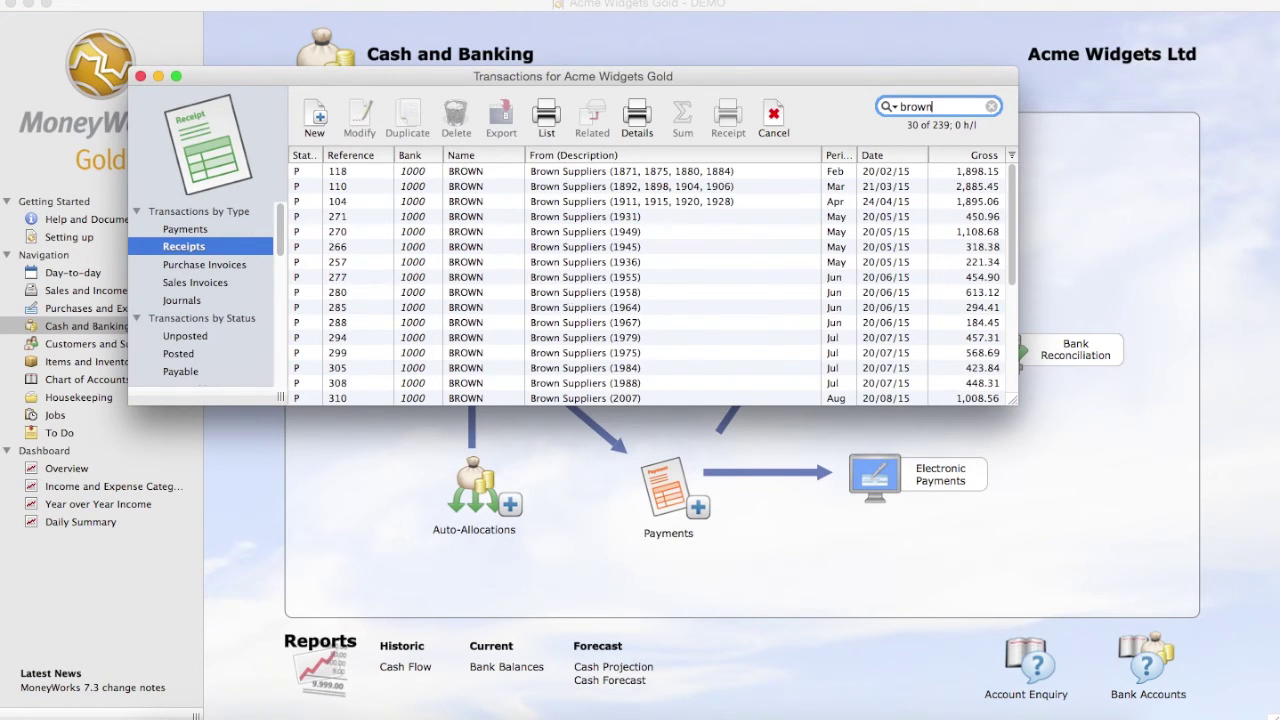
scroll(475, 279, down, 5)
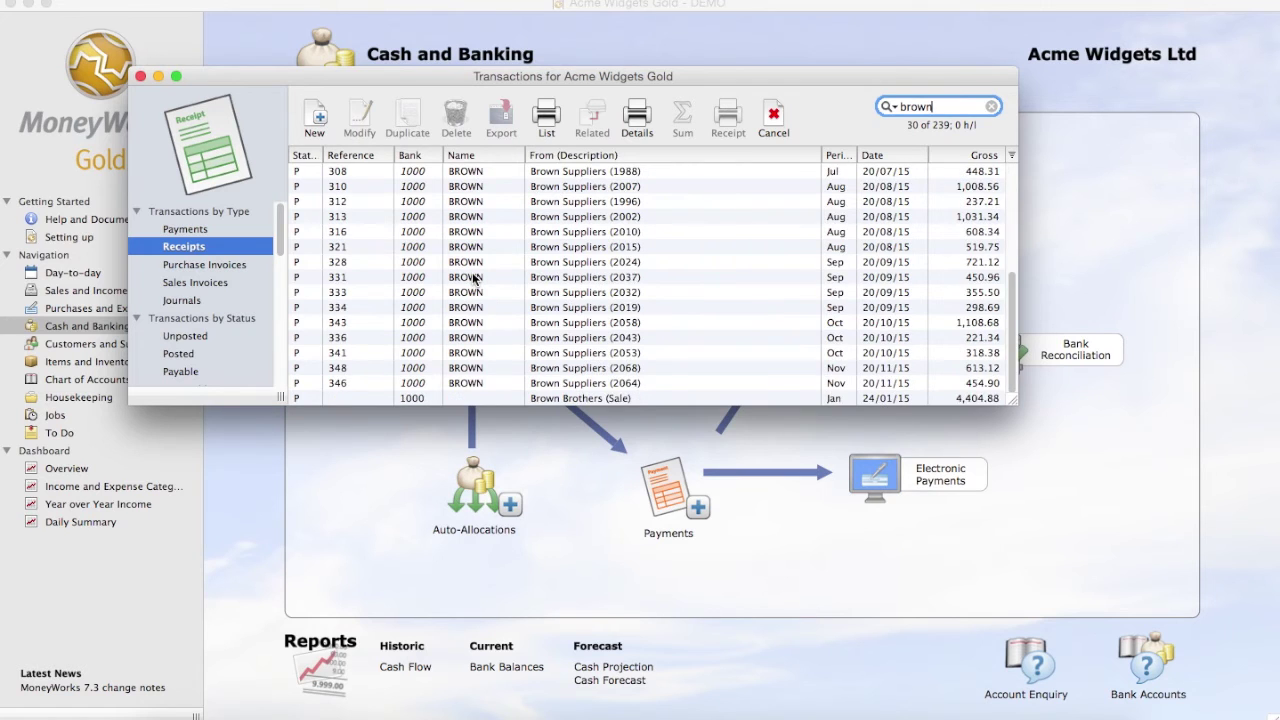
scroll(475, 279, up, 5)
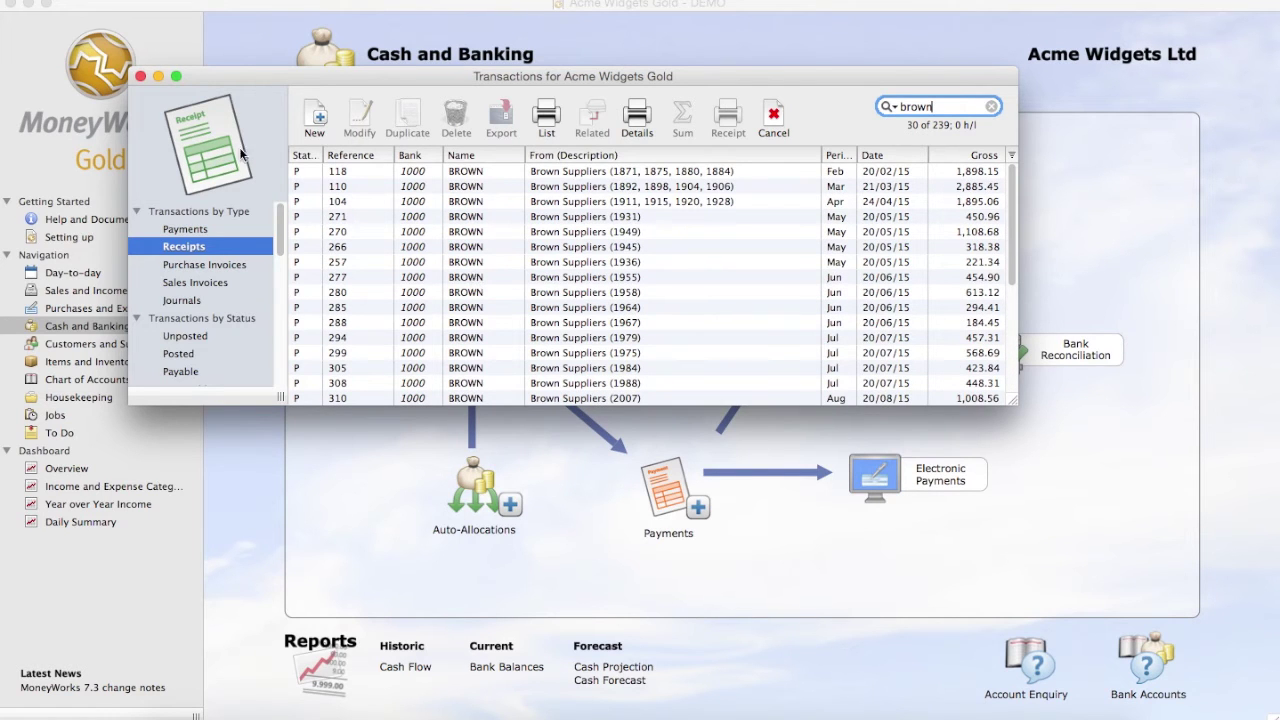
click(140, 75)
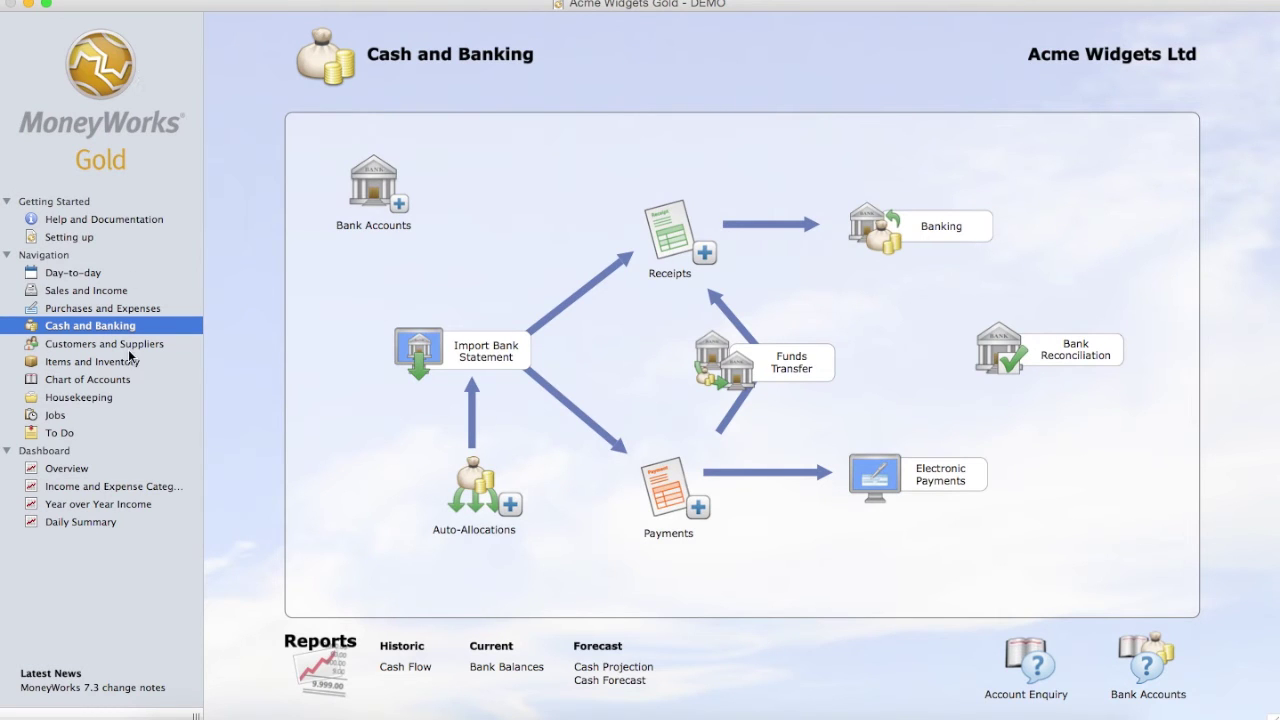
click(70, 468)
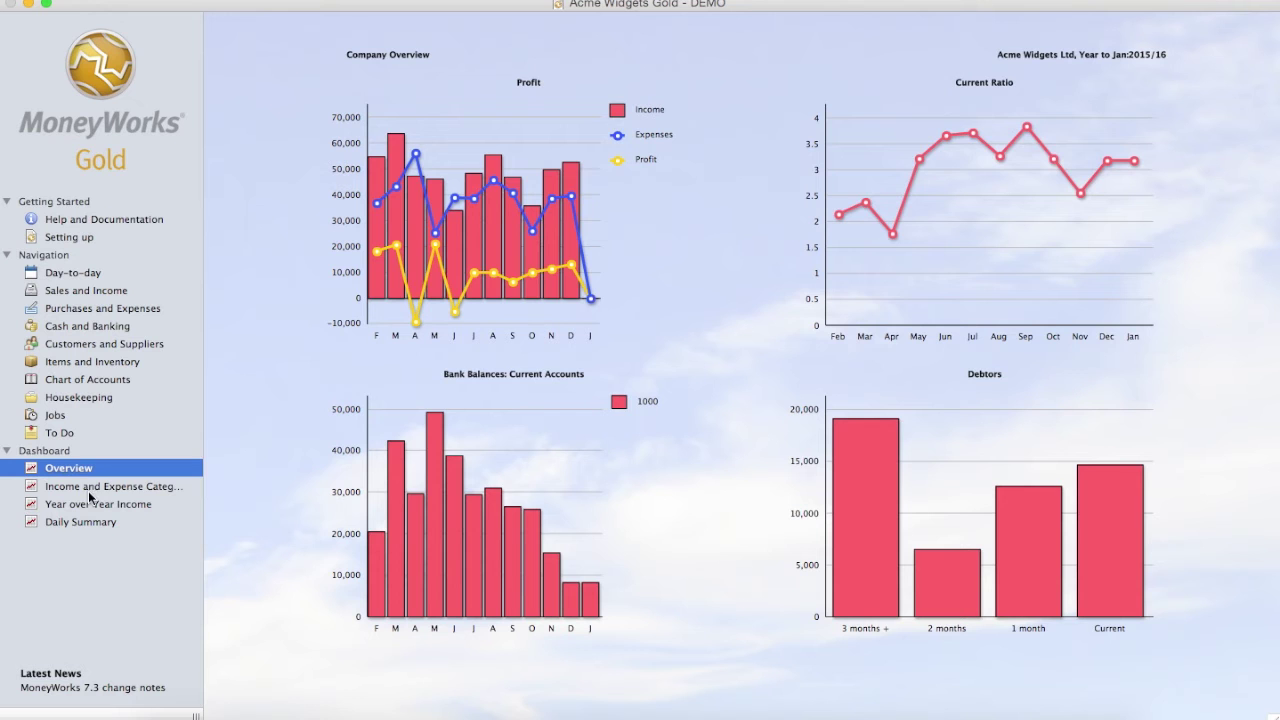
View the income-by-category, year-over-year and daily summary dashboards, then return to Day-to-day.
click(87, 488)
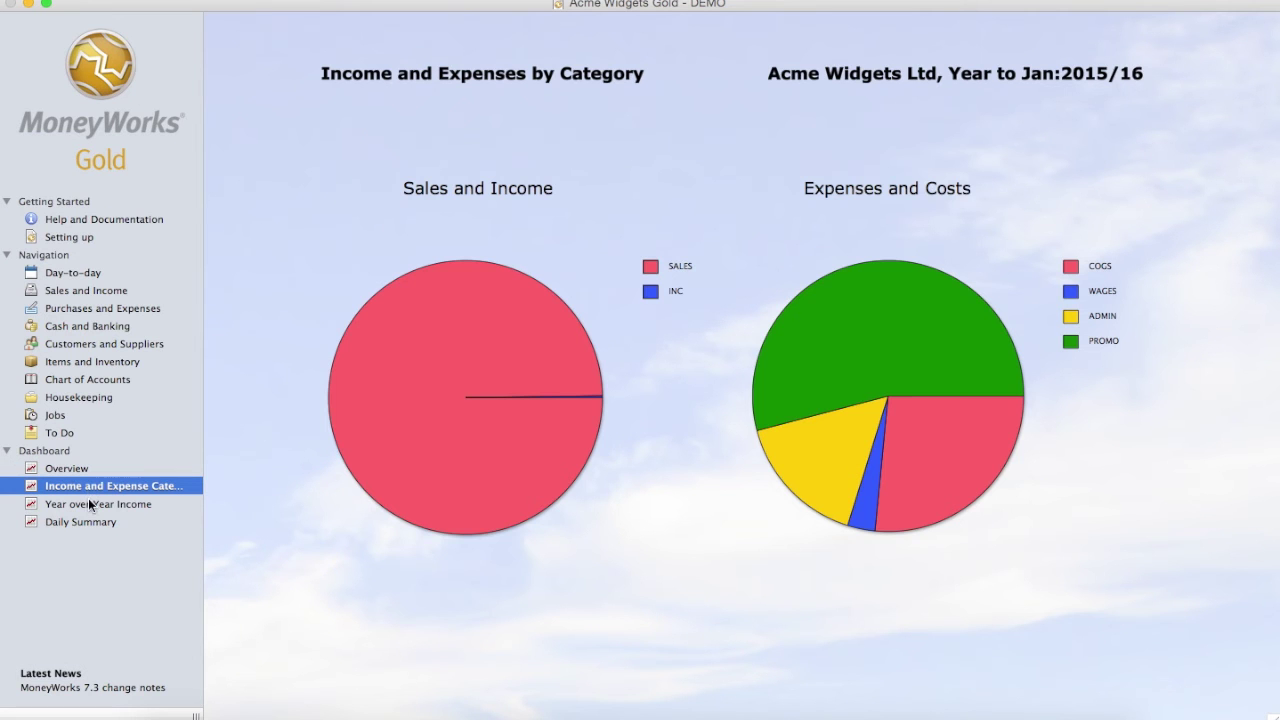
click(89, 502)
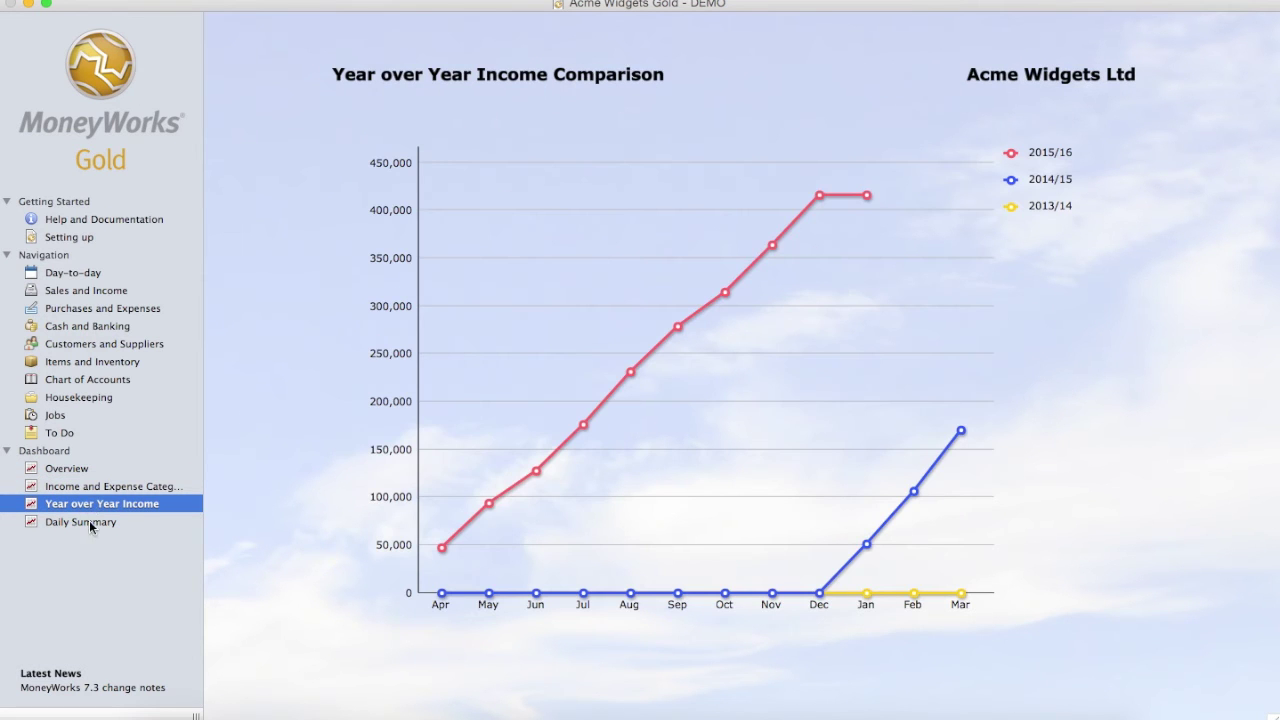
click(90, 524)
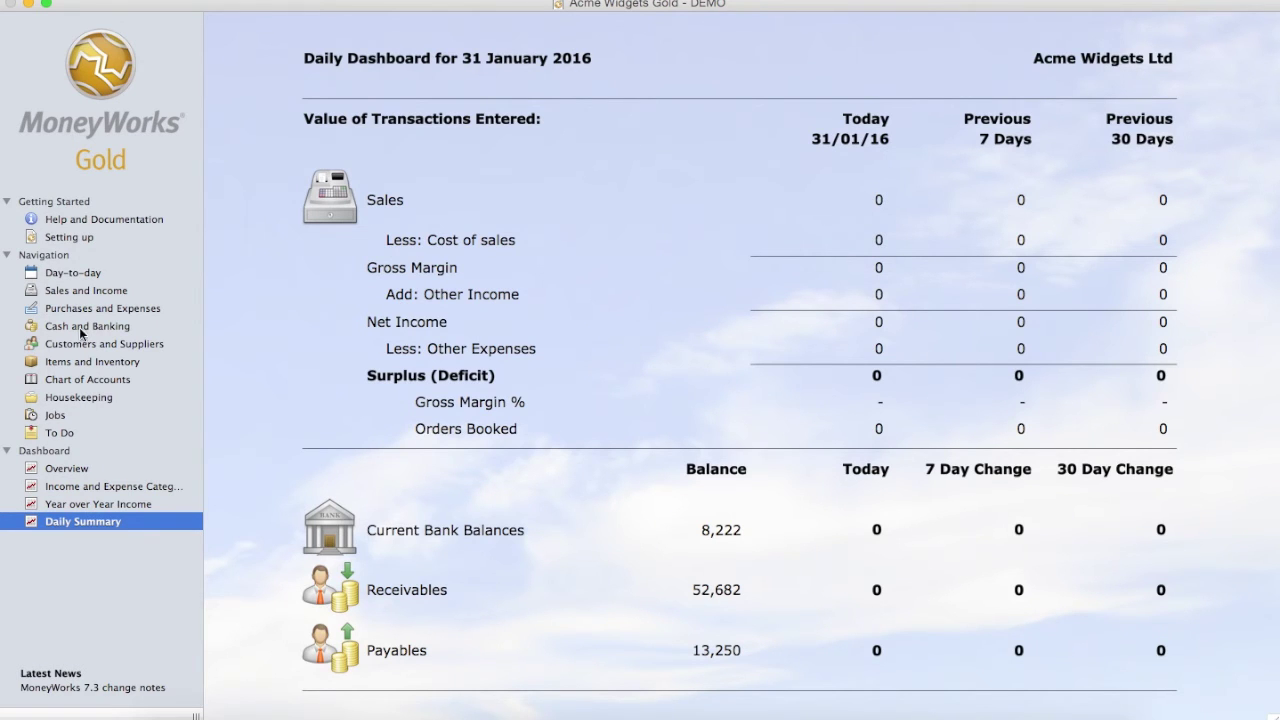
click(64, 275)
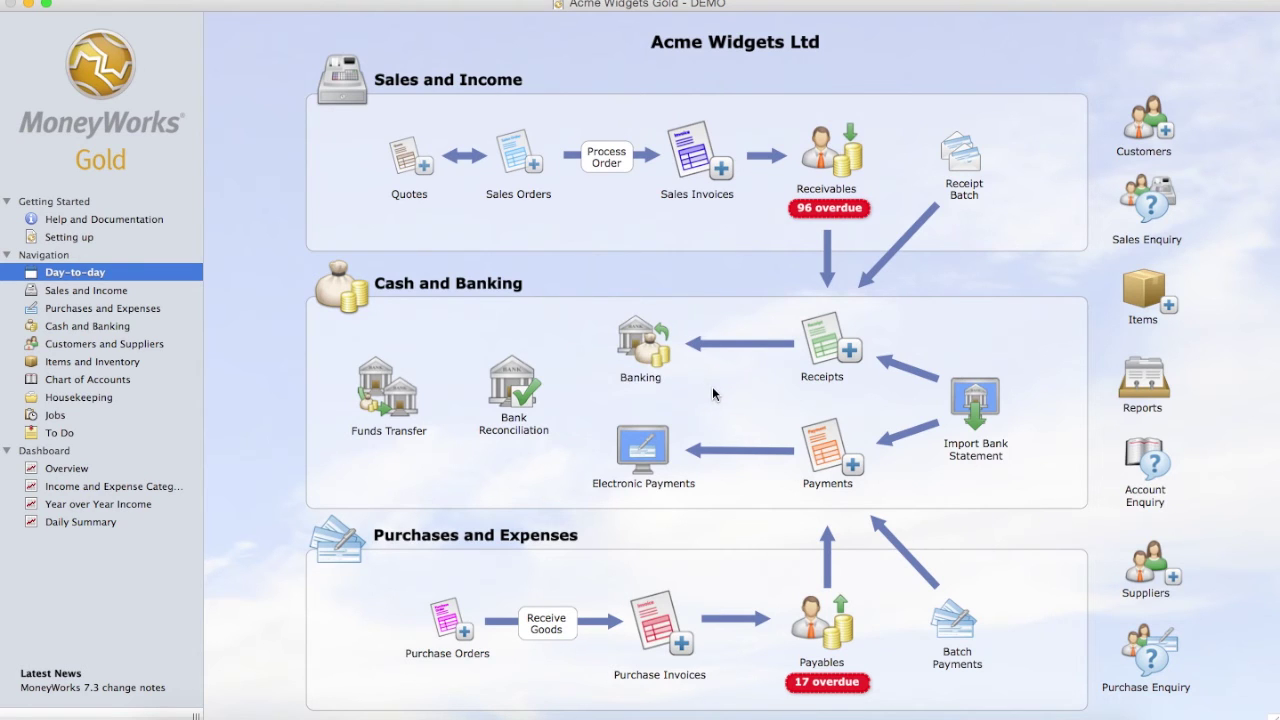
Start a new payment to Newton Stationers with description 'Pens' and amount 100.00.
click(824, 444)
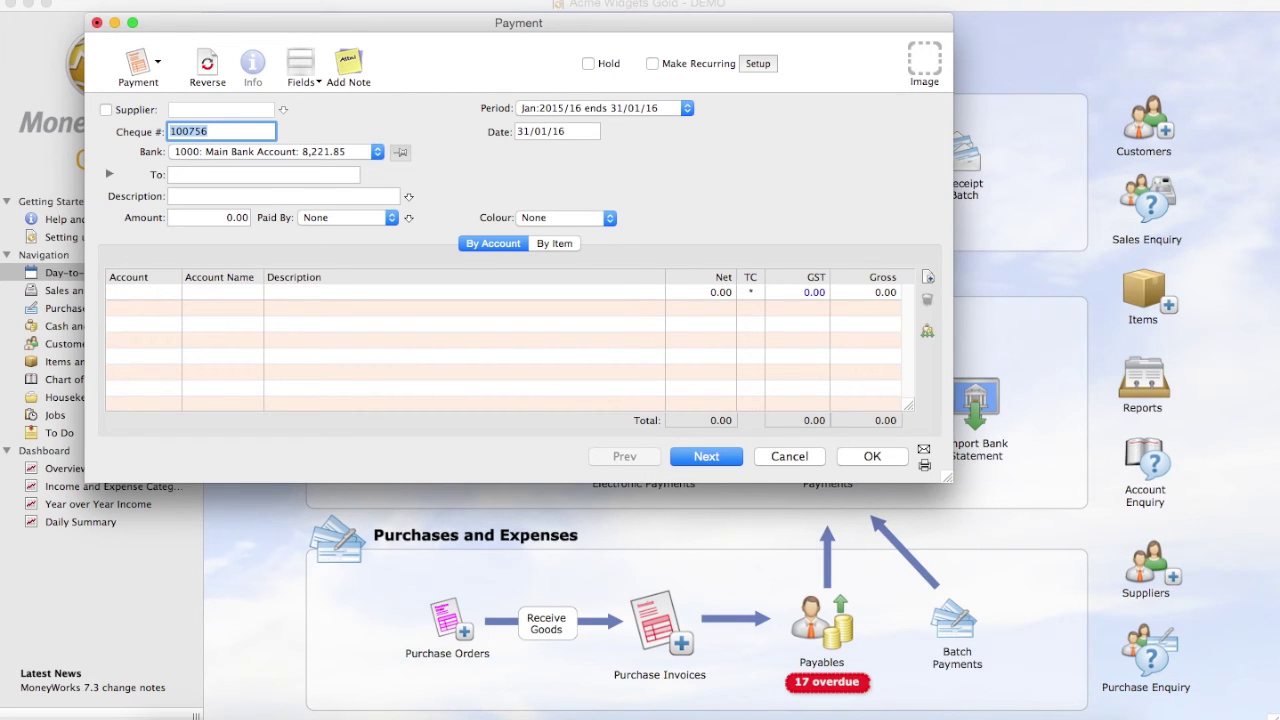
click(557, 131)
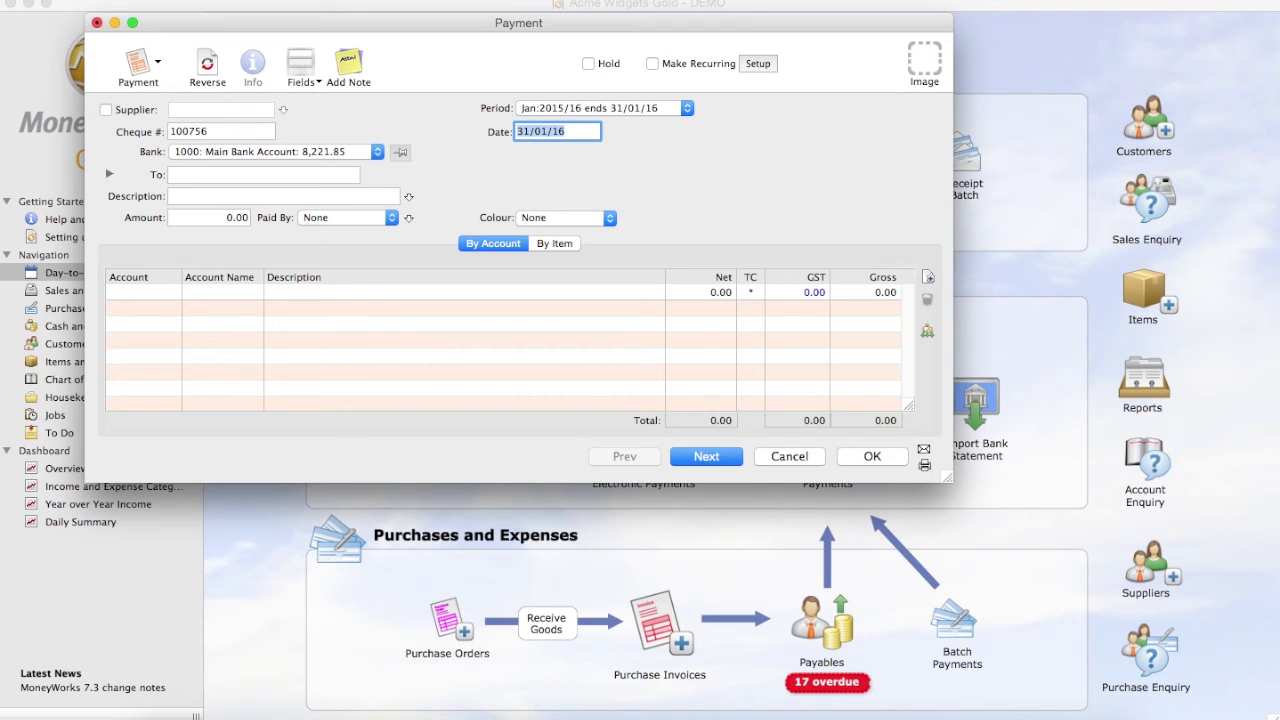
click(263, 174)
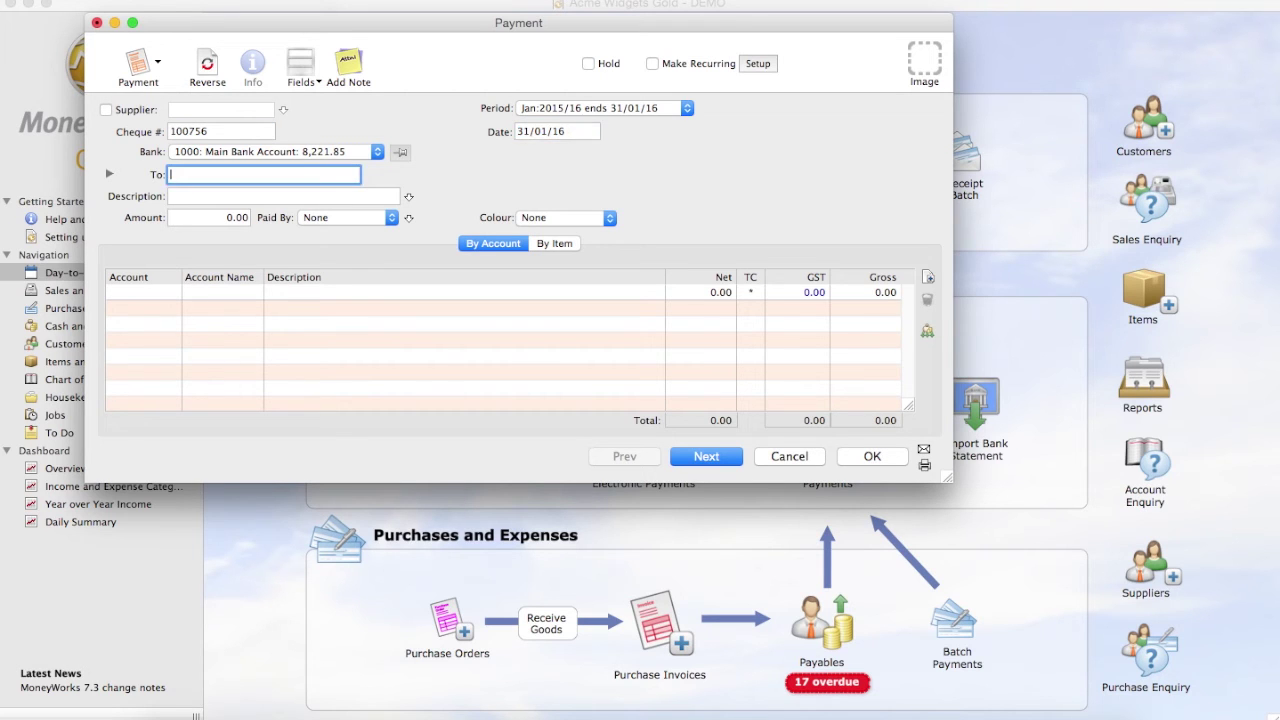
text(Station)
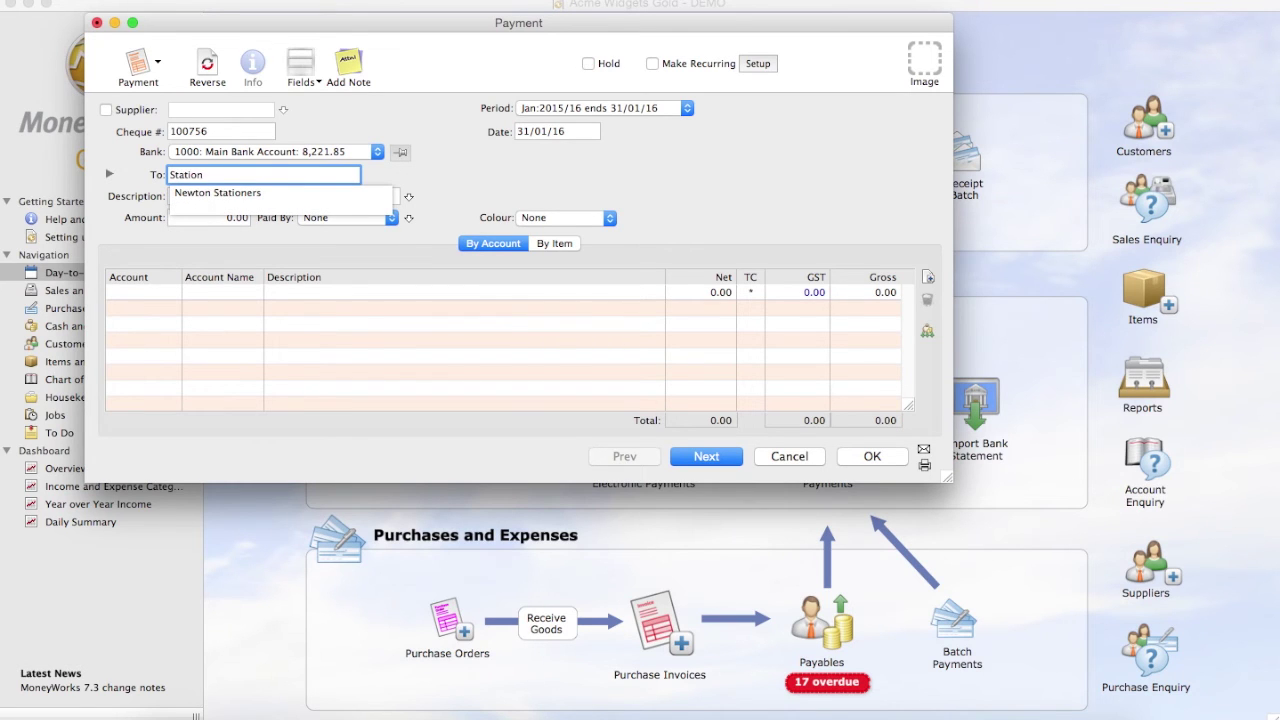
key(Down)
key(Tab)
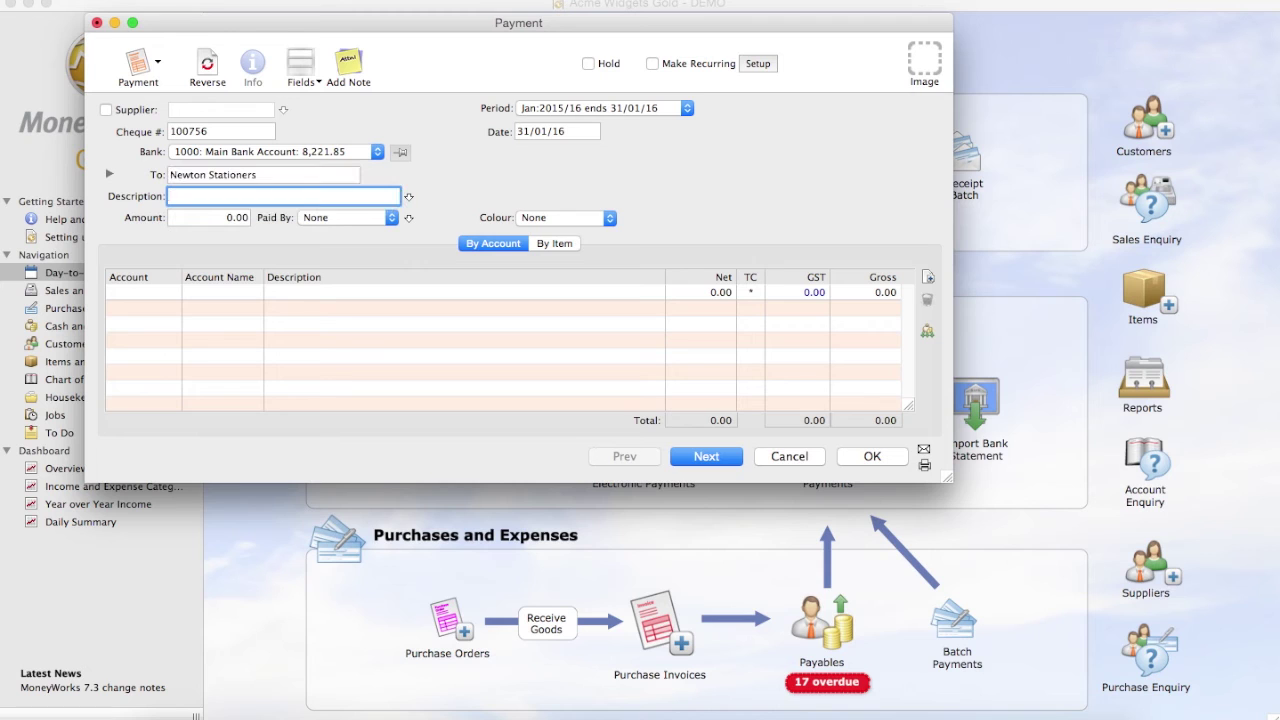
text(Pens)
key(Tab)
text(100)
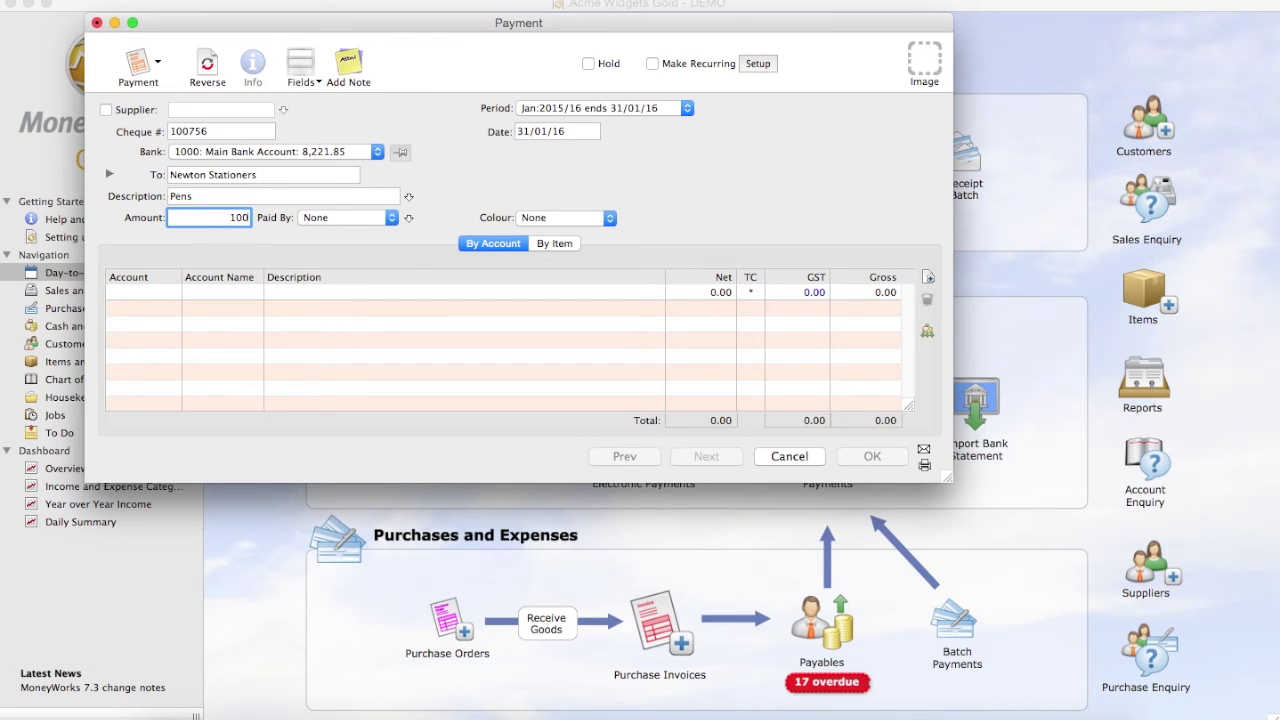
key(Tab)
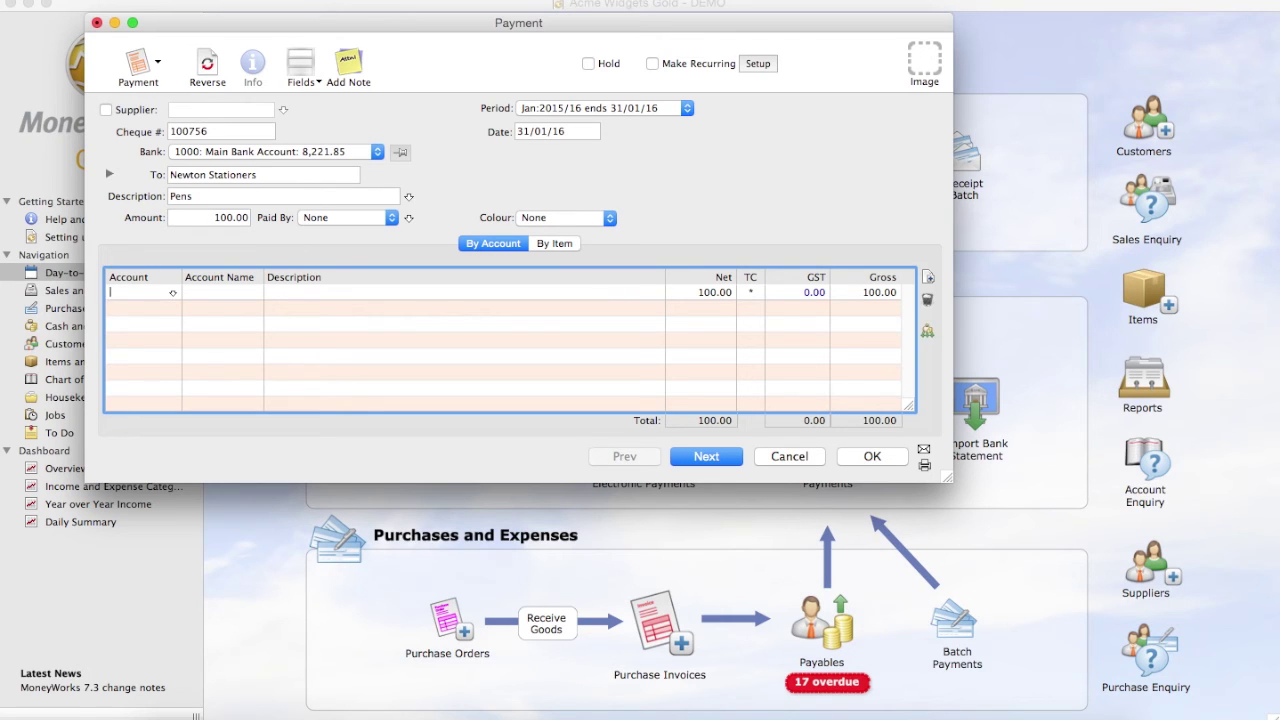
Code the detail line to account 7240 Stationery with description 'Office Pens'.
text(7)
key(BackSpace)
text(STA)
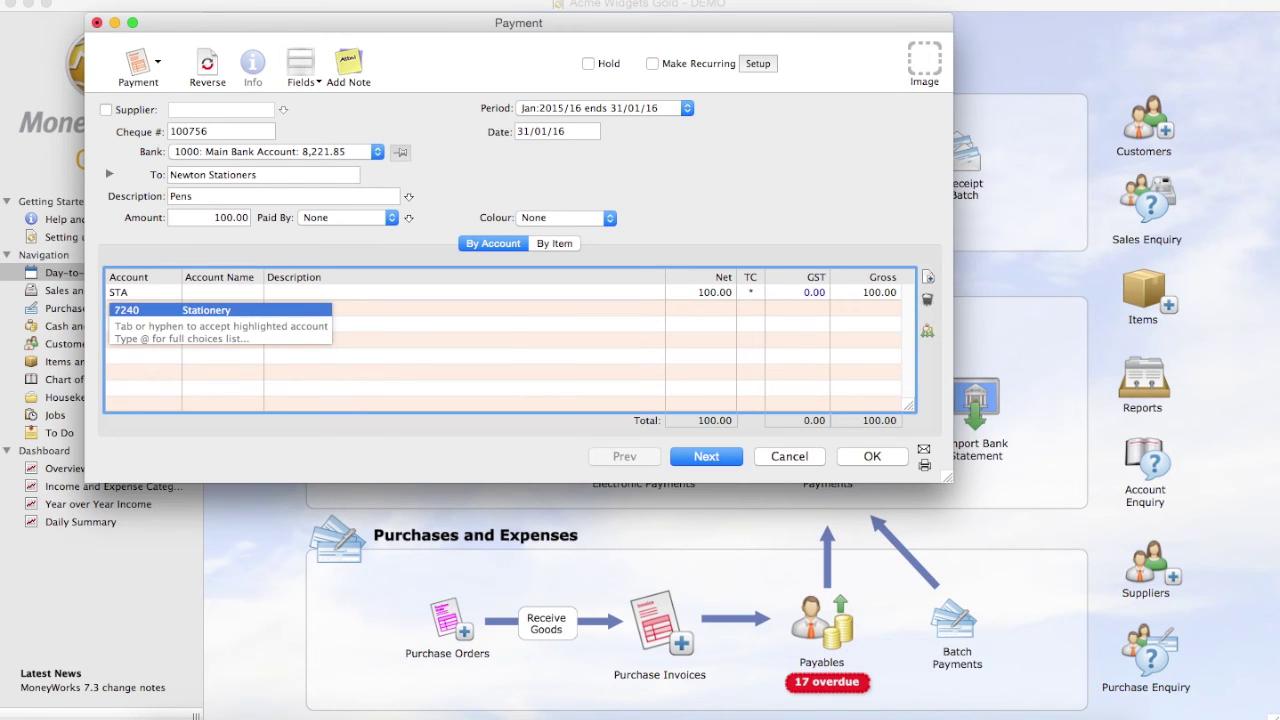
key(Tab)
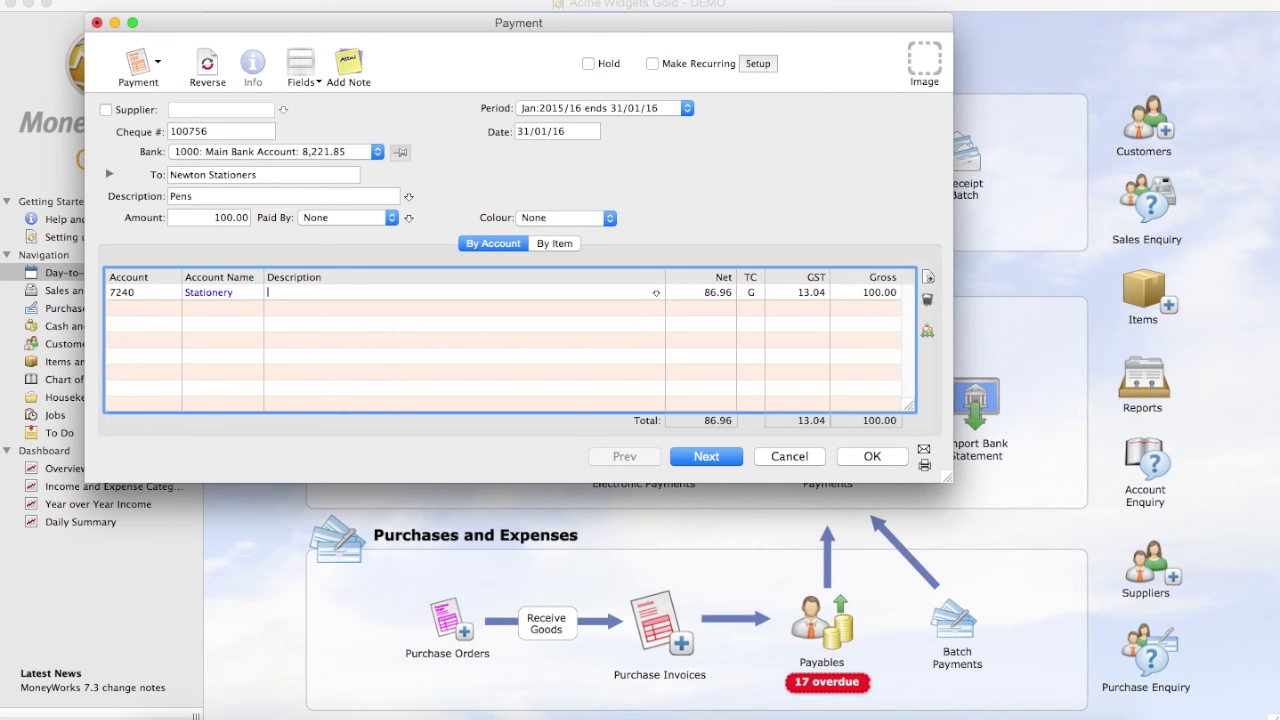
text(Office Pens)
Save the payment and select the new 100.00 Newton Stationers entry in the Payments list.
click(872, 457)
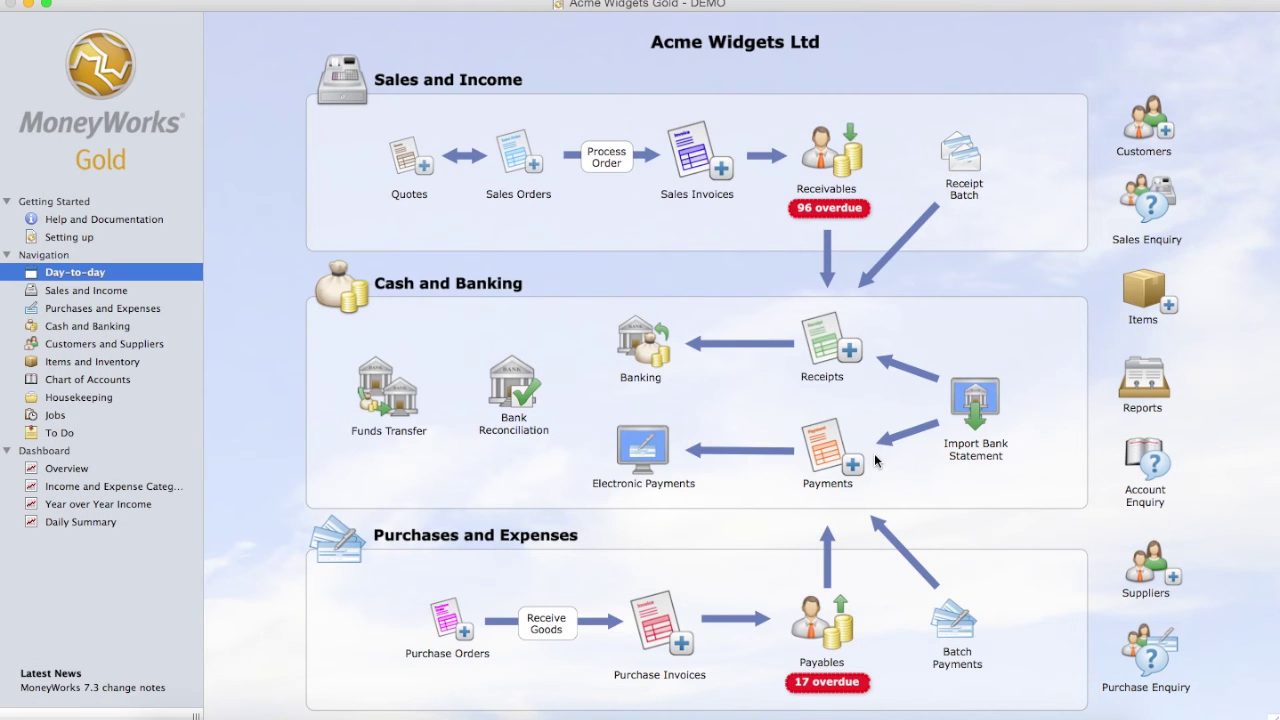
click(820, 442)
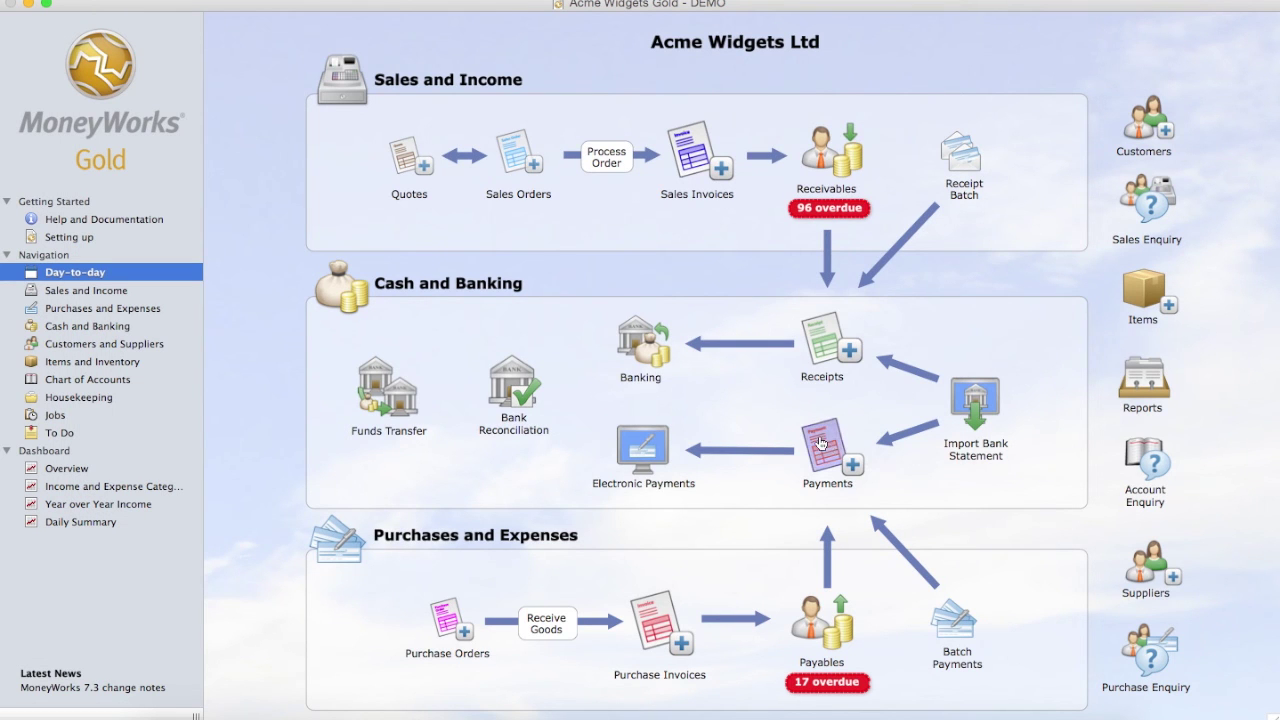
click(820, 442)
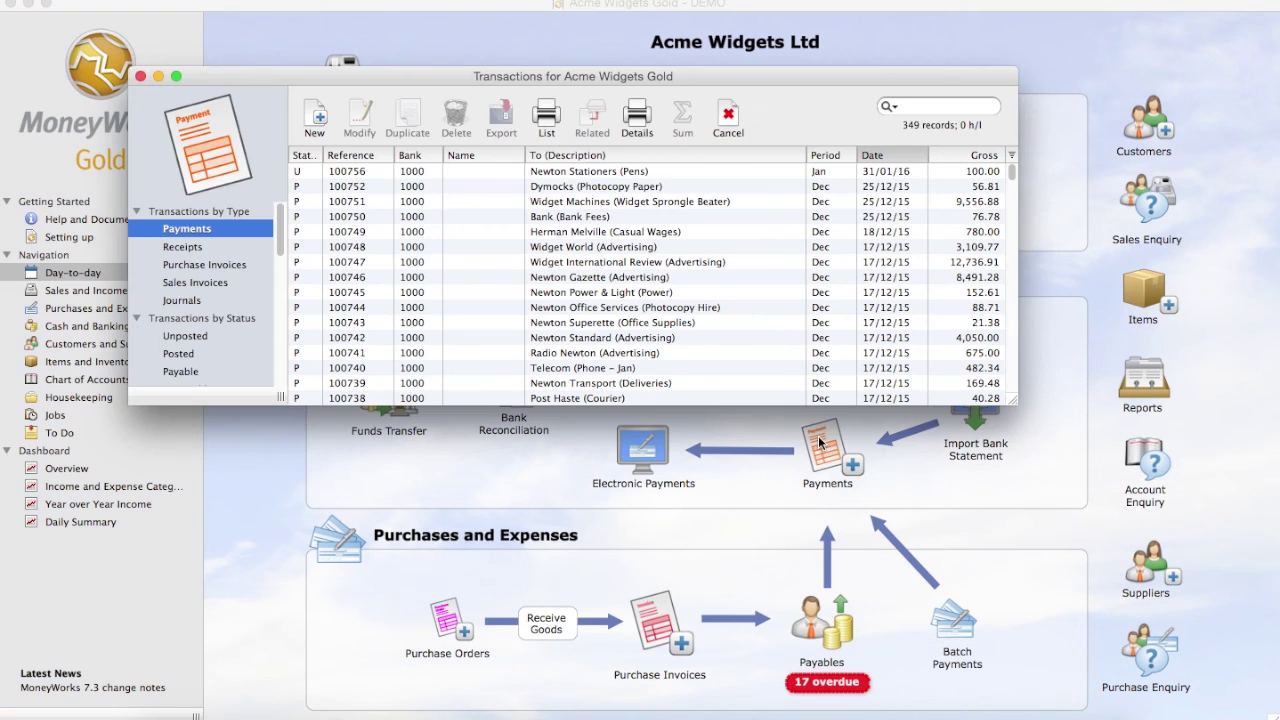
click(563, 177)
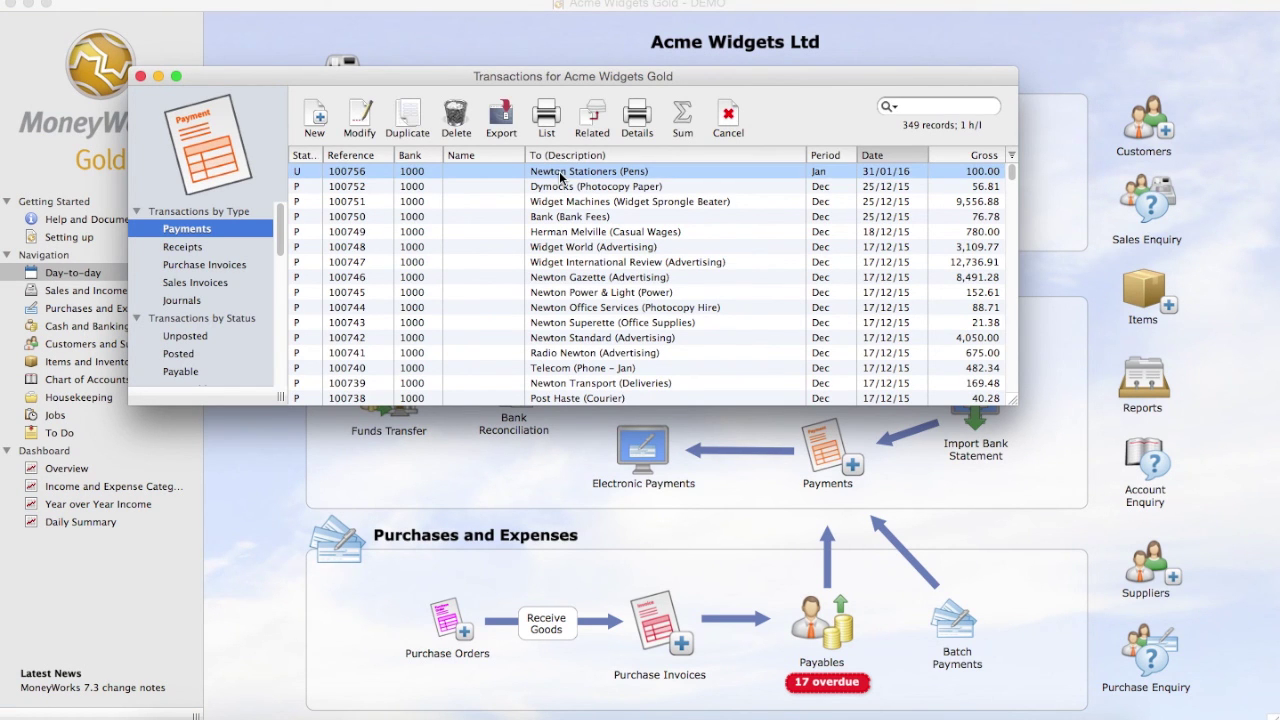